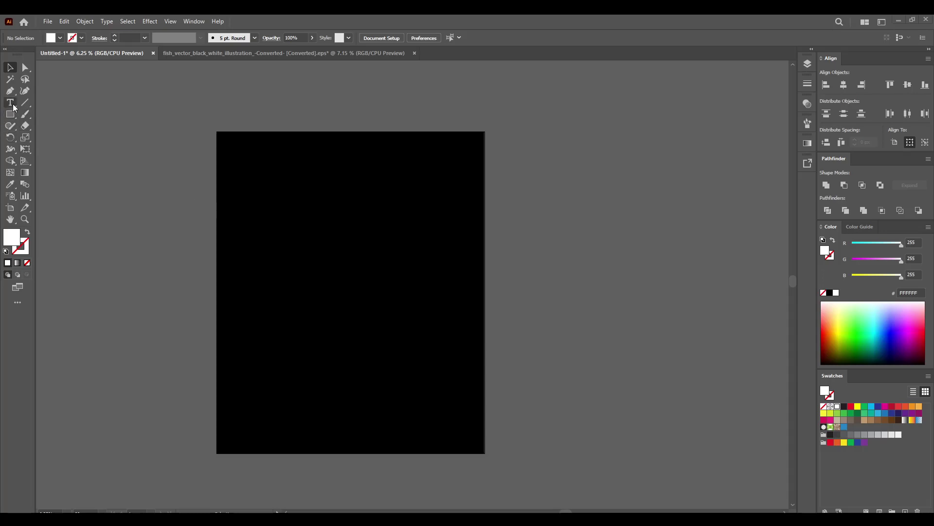
Step: Place a Lorem ipsum text object and enlarge it into a headline right of the artboard
{"action": "key", "text": "t"}
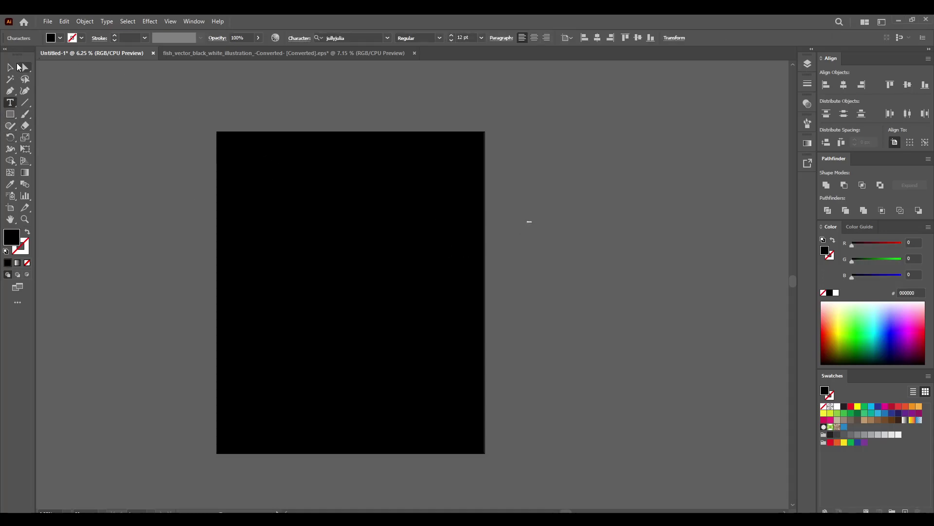
{"action": "key", "text": "Escape"}
{"action": "left_click_drag", "start_coordinate": [539, 228], "coordinate": [761, 408]}
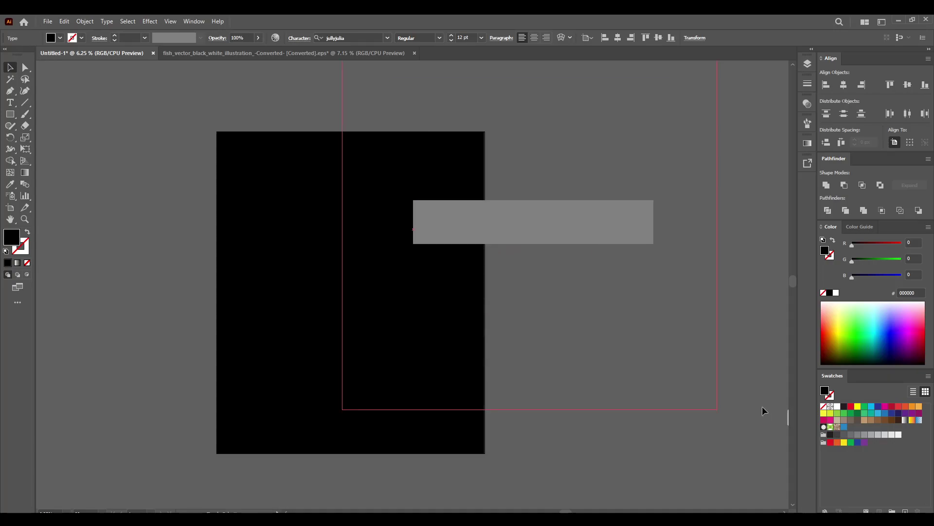
{"action": "left_click_drag", "start_coordinate": [554, 226], "coordinate": [647, 226]}
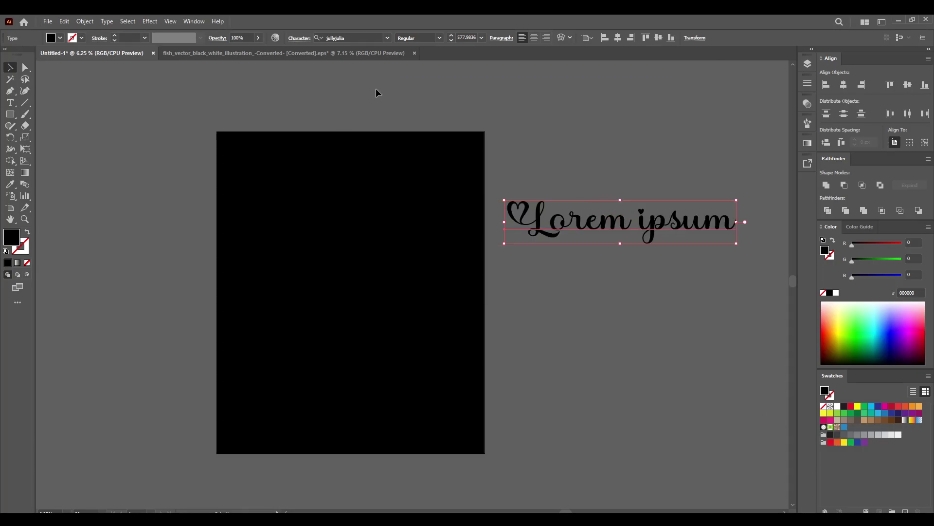
Step: Change the text's font to Roboto Black
{"action": "left_click", "coordinate": [367, 39]}
{"action": "type", "text": "rob"}
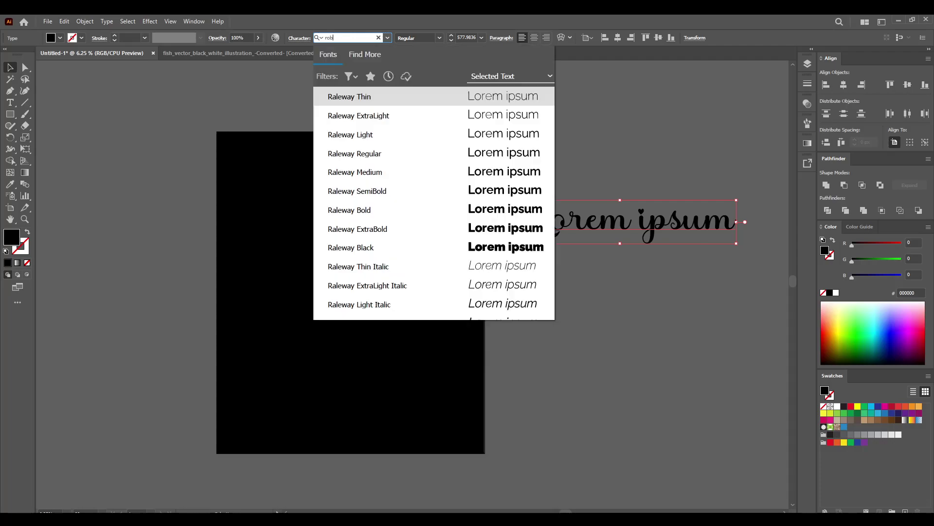
{"action": "type", "text": "o"}
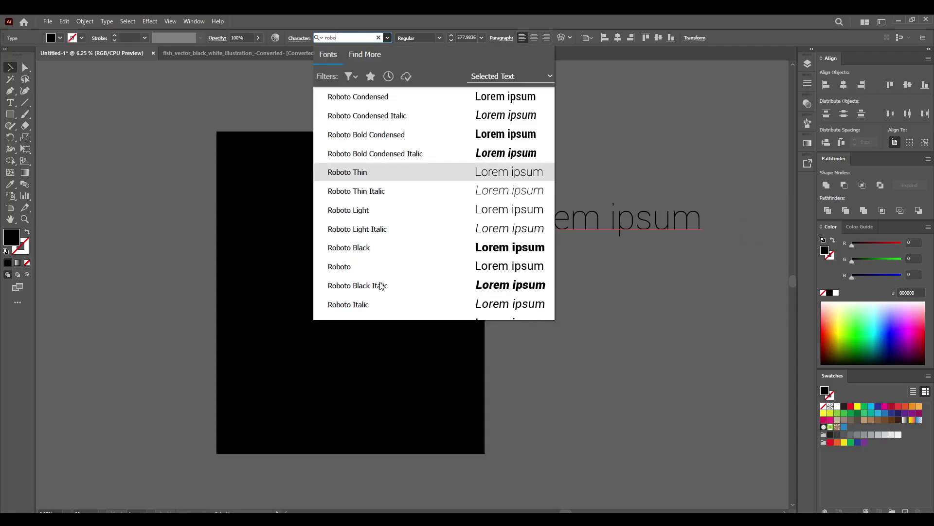
{"action": "left_click", "coordinate": [367, 254]}
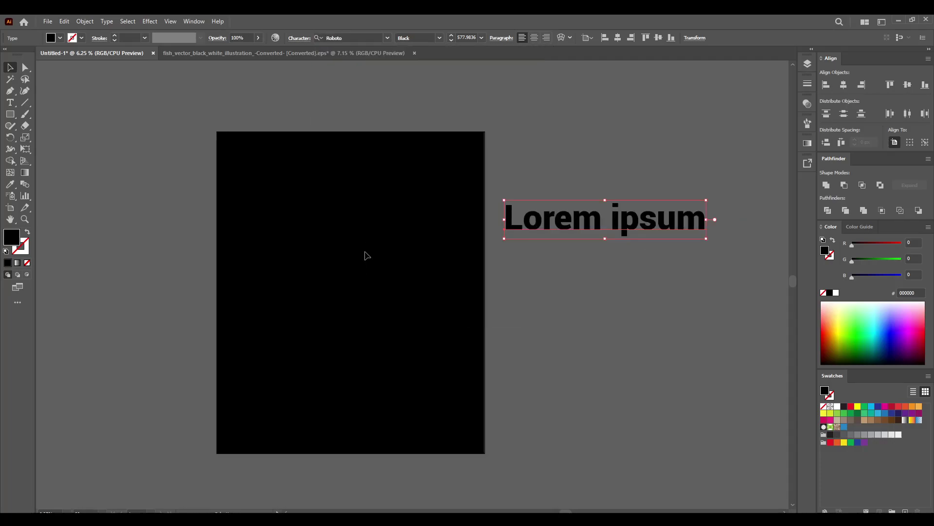
Step: Replace the Lorem ipsum text with the word 'Align', fixing the typo
{"action": "double_click", "coordinate": [541, 228]}
{"action": "key", "text": "ctrl+a"}
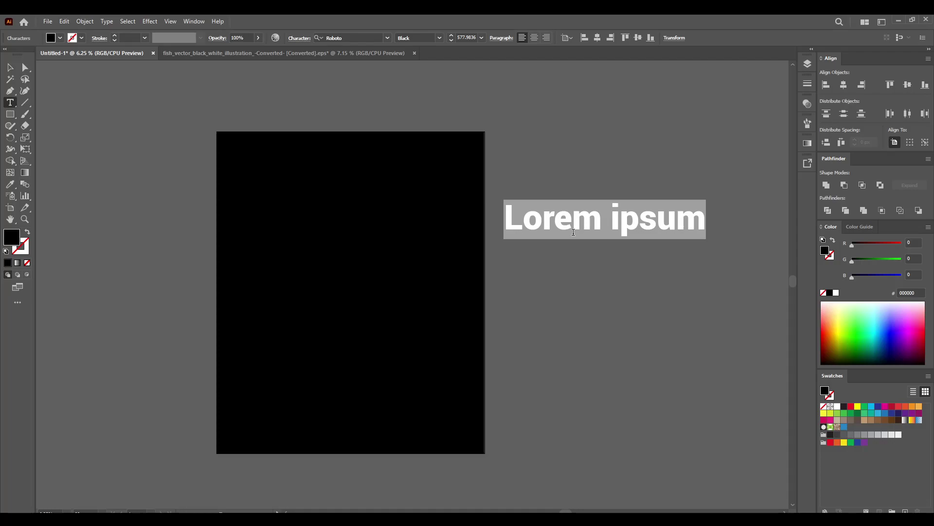
{"action": "type", "text": "Aligh"}
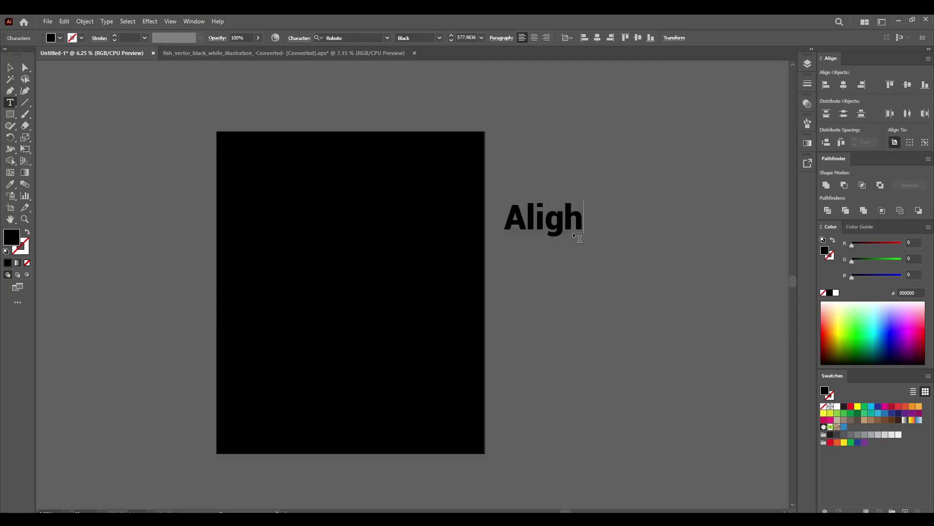
{"action": "type", "text": "\\"}
{"action": "key", "text": "BackSpace"}
{"action": "key", "text": "BackSpace"}
{"action": "type", "text": "n"}
Step: Move the Align label up and to the right beside the artboard
{"action": "left_click", "coordinate": [10, 67]}
{"action": "left_click_drag", "start_coordinate": [516, 229], "coordinate": [573, 183]}
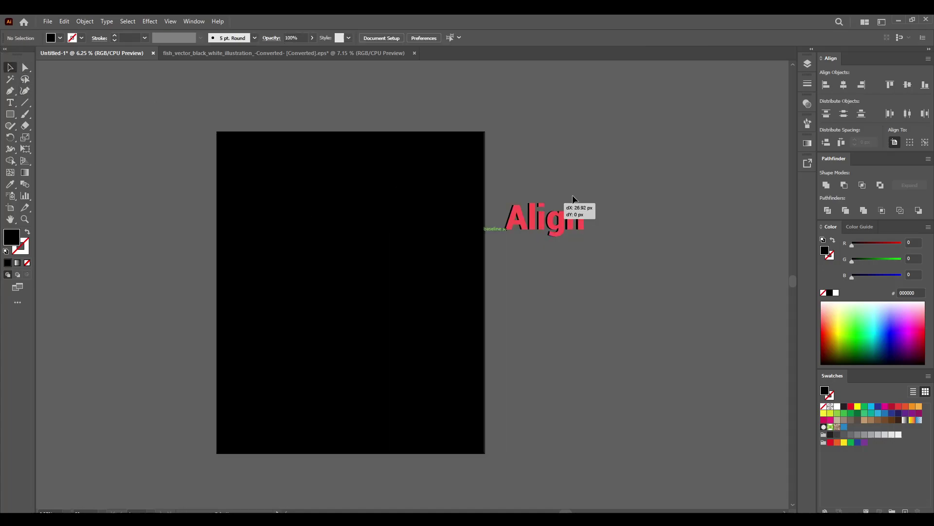
{"action": "left_click", "coordinate": [659, 240]}
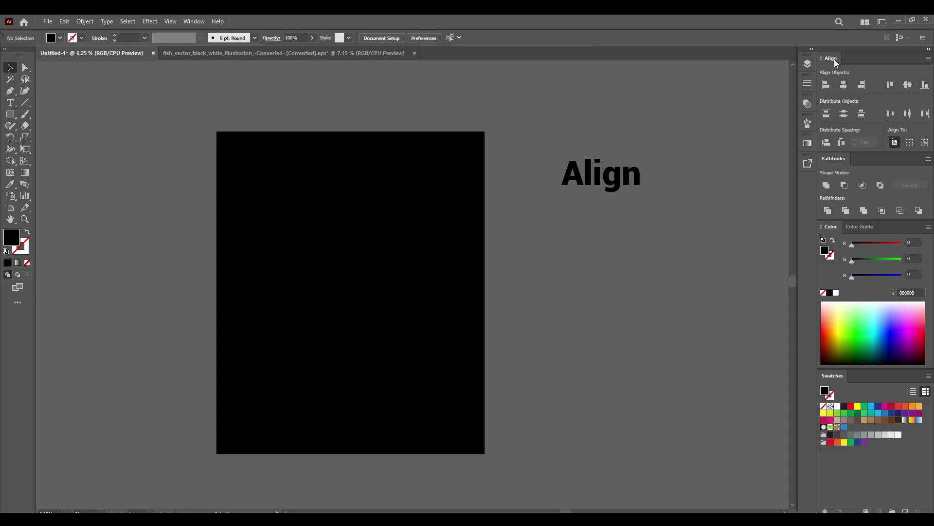
Step: Duplicate Align below itself, retype the copy as 'Pathfinder', and position it under Align
{"action": "left_click_drag", "start_coordinate": [836, 62], "coordinate": [836, 51]}
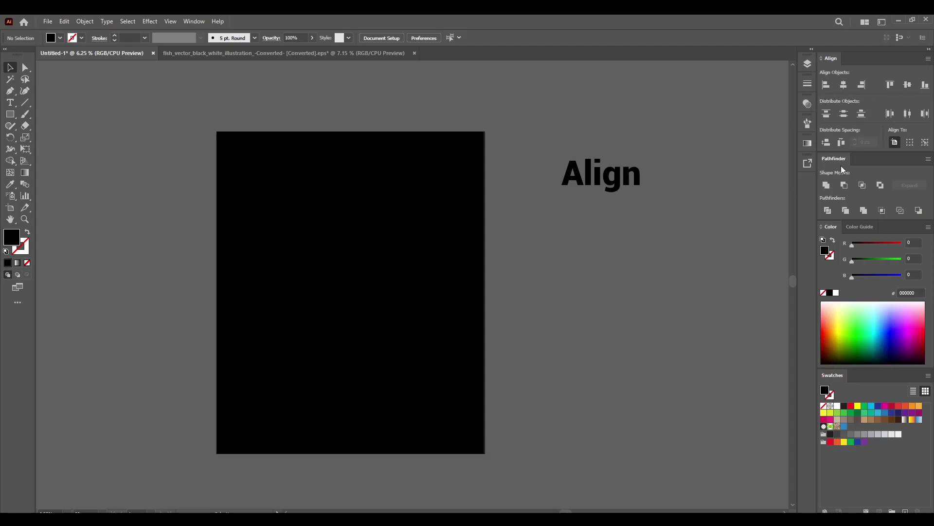
{"action": "left_click_drag", "start_coordinate": [609, 179], "coordinate": [611, 267]}
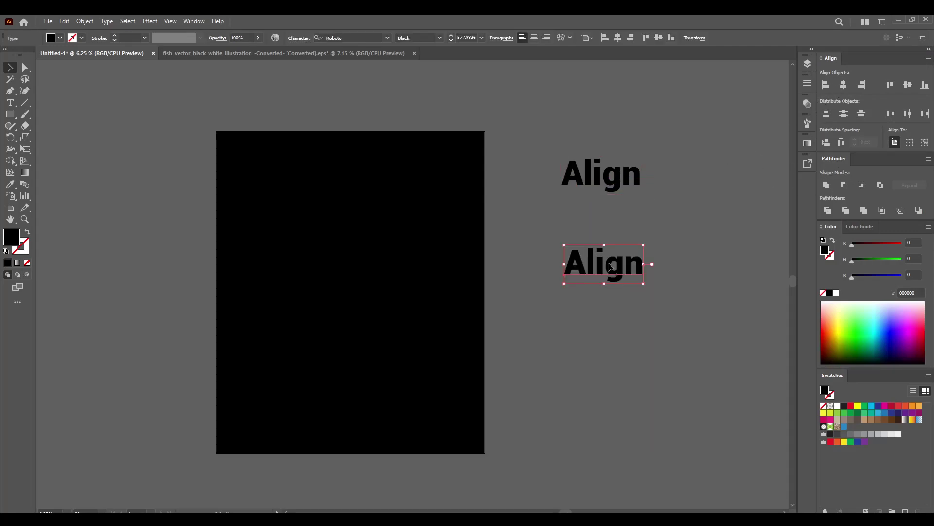
{"action": "double_click", "coordinate": [611, 267]}
{"action": "type", "text": "P"}
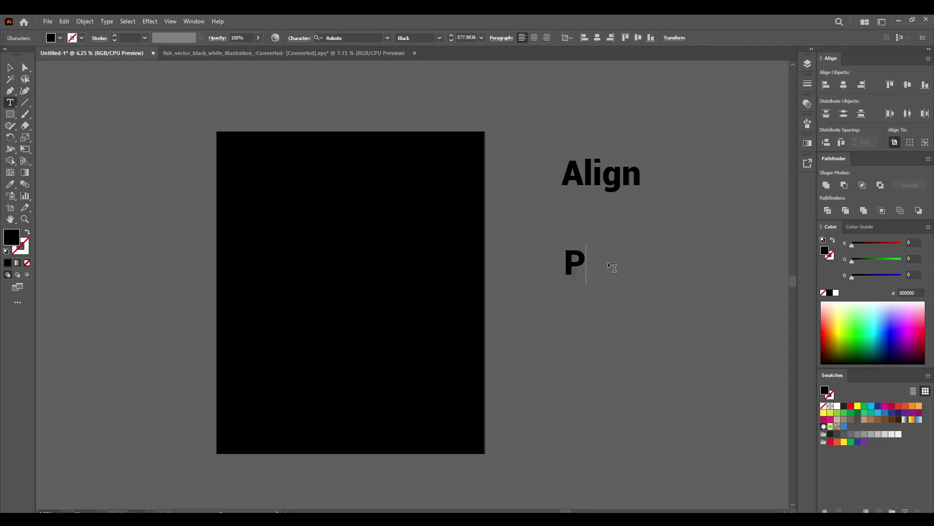
{"action": "type", "text": "A"}
{"action": "key", "text": "BackSpace"}
{"action": "type", "text": "a"}
{"action": "type", "text": "thfinede"}
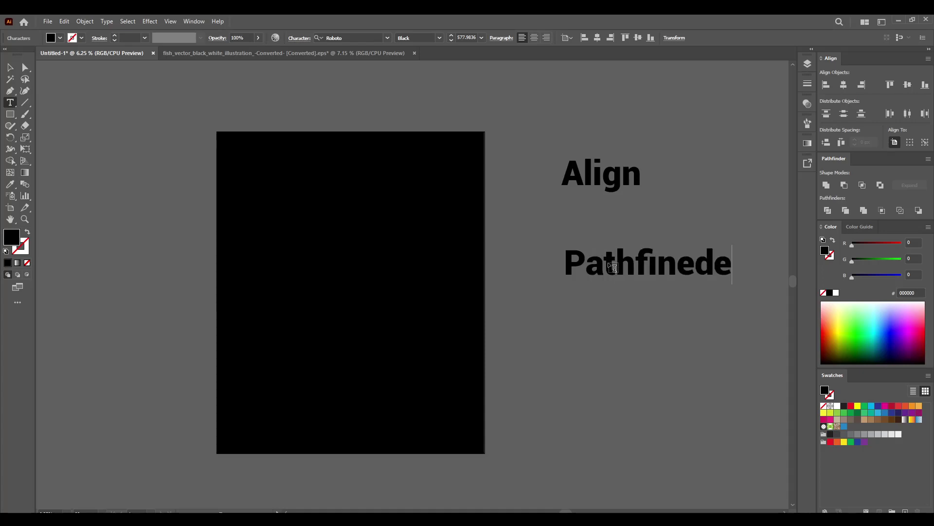
{"action": "key", "text": "BackSpace"}
{"action": "key", "text": "BackSpace"}
{"action": "key", "text": "BackSpace"}
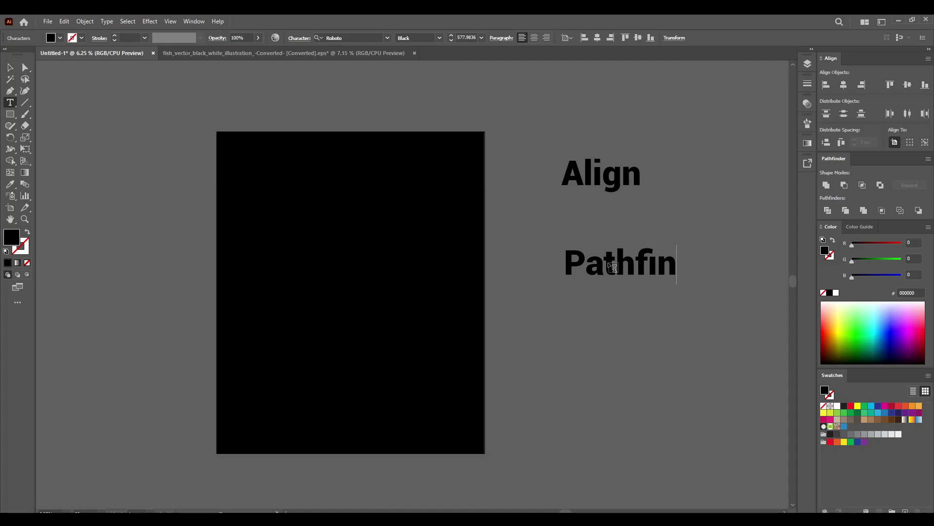
{"action": "type", "text": "der"}
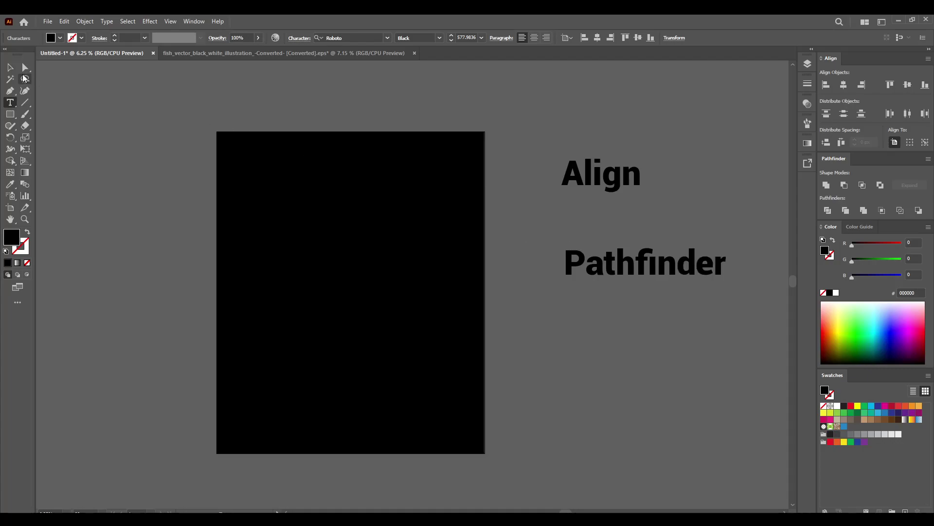
{"action": "key", "text": "Escape"}
{"action": "mouse_move", "coordinate": [647, 263]}
{"action": "left_mouse_down"}
{"action": "mouse_move", "coordinate": [650, 229]}
{"action": "mouse_move", "coordinate": [653, 293]}
{"action": "left_mouse_up"}
Step: Retype the copied label as 'Offset Path' and glance at the Object > Path commands
{"action": "double_click", "coordinate": [653, 292]}
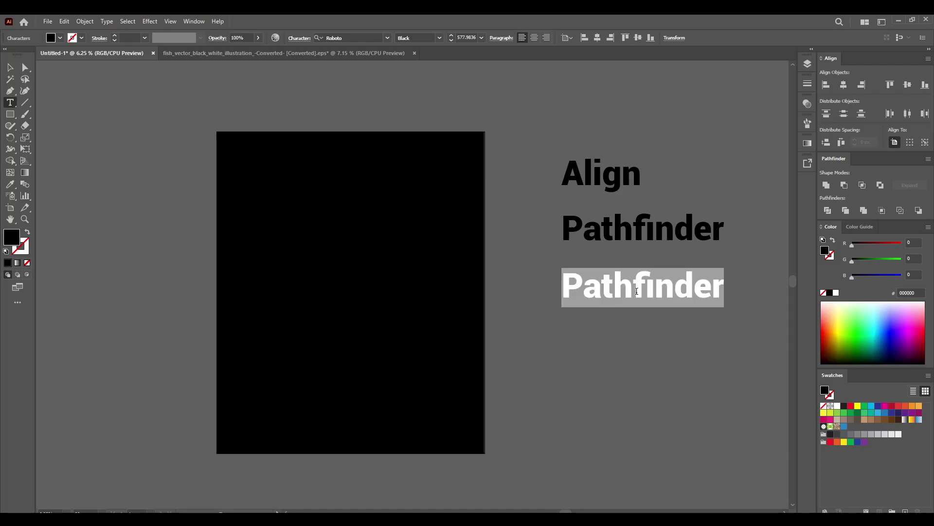
{"action": "type", "text": "Of"}
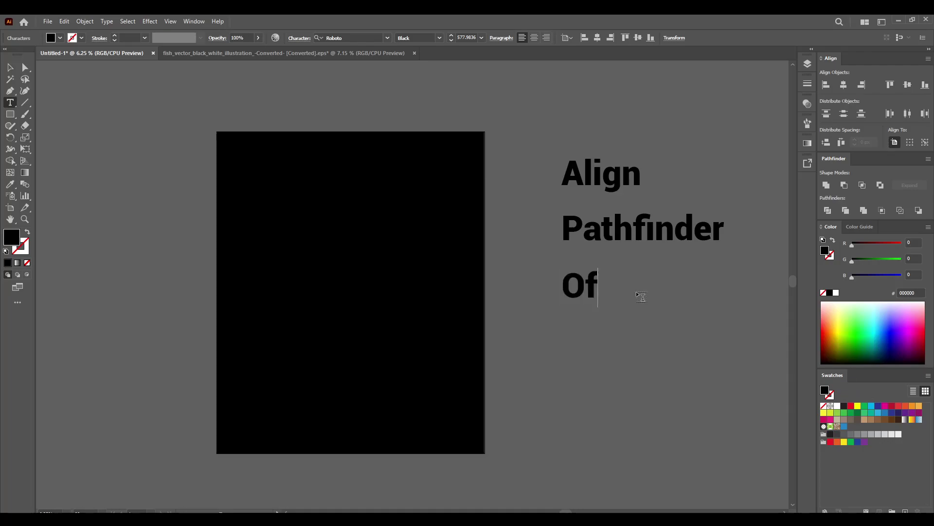
{"action": "type", "text": "fdet"}
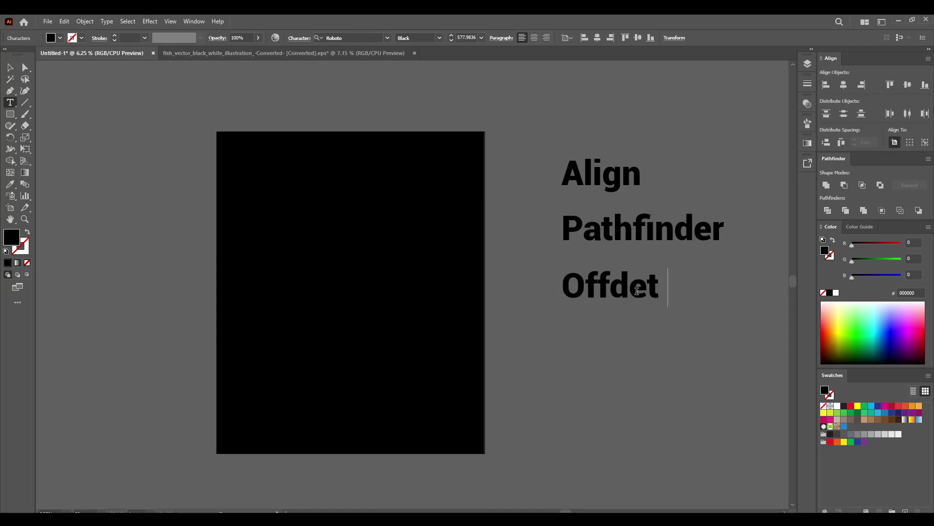
{"action": "key", "text": "BackSpace"}
{"action": "key", "text": "BackSpace"}
{"action": "key", "text": "BackSpace"}
{"action": "type", "text": "set "}
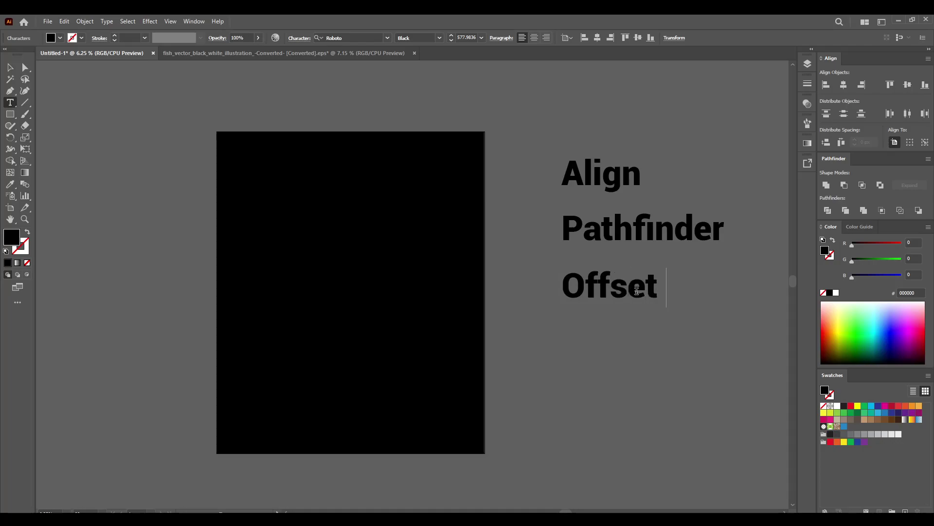
{"action": "type", "text": "Pst="}
{"action": "key", "text": "BackSpace"}
{"action": "key", "text": "BackSpace"}
{"action": "key", "text": "BackSpace"}
{"action": "type", "text": "ath"}
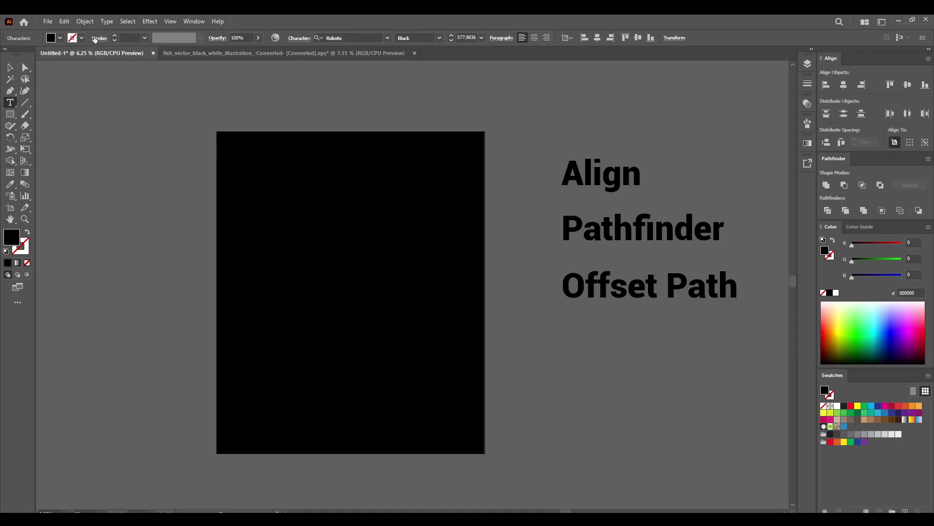
{"action": "left_click", "coordinate": [85, 21]}
{"action": "mouse_move", "coordinate": [142, 258]}
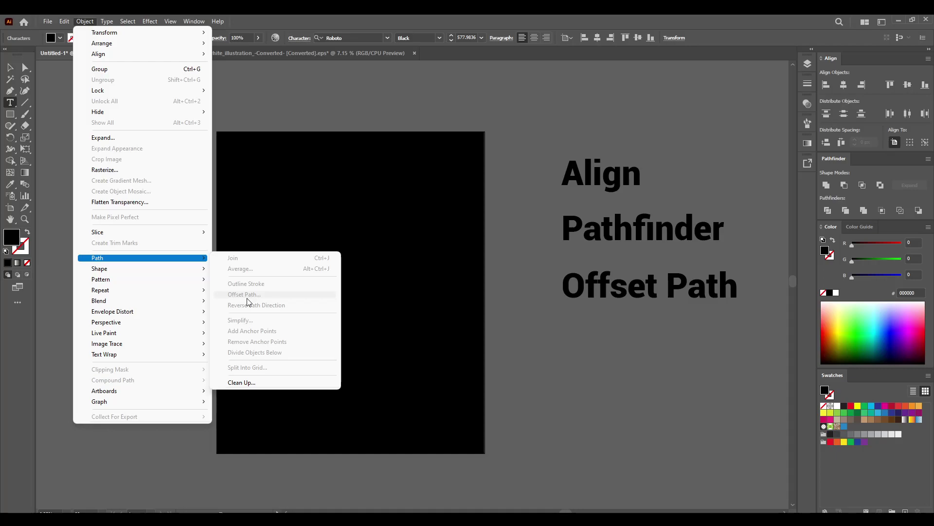
{"action": "left_click", "coordinate": [598, 292]}
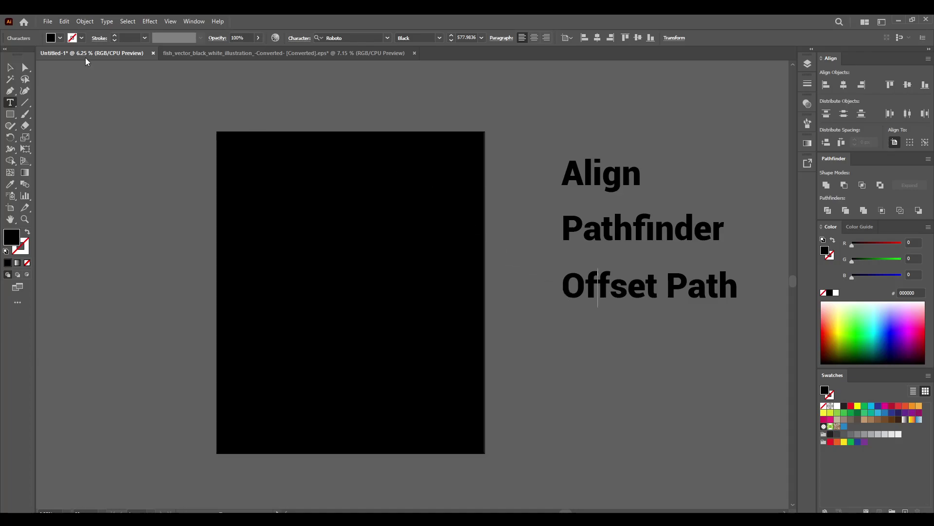
Step: Reposition the Align, Pathfinder and Offset Path labels into a tidy stack
{"action": "left_click", "coordinate": [10, 67]}
{"action": "left_click_drag", "start_coordinate": [588, 181], "coordinate": [585, 165]}
{"action": "left_click_drag", "start_coordinate": [657, 229], "coordinate": [651, 217]}
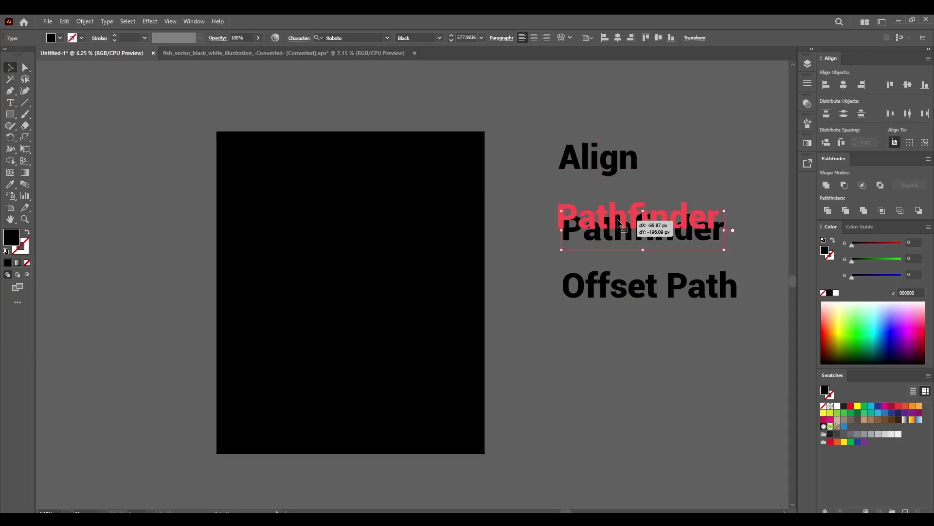
{"action": "mouse_move", "coordinate": [681, 302]}
{"action": "left_mouse_down"}
{"action": "mouse_move", "coordinate": [674, 296]}
{"action": "mouse_move", "coordinate": [630, 330]}
{"action": "left_mouse_up"}
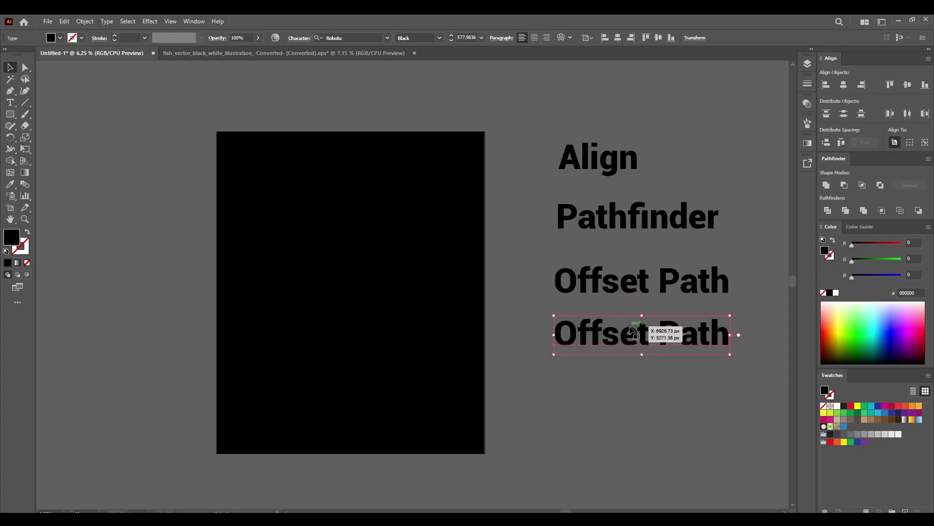
Step: Retype the duplicated Offset Path line as 'Brush Tool'
{"action": "double_click", "coordinate": [630, 330]}
{"action": "key", "text": "ctrl+a"}
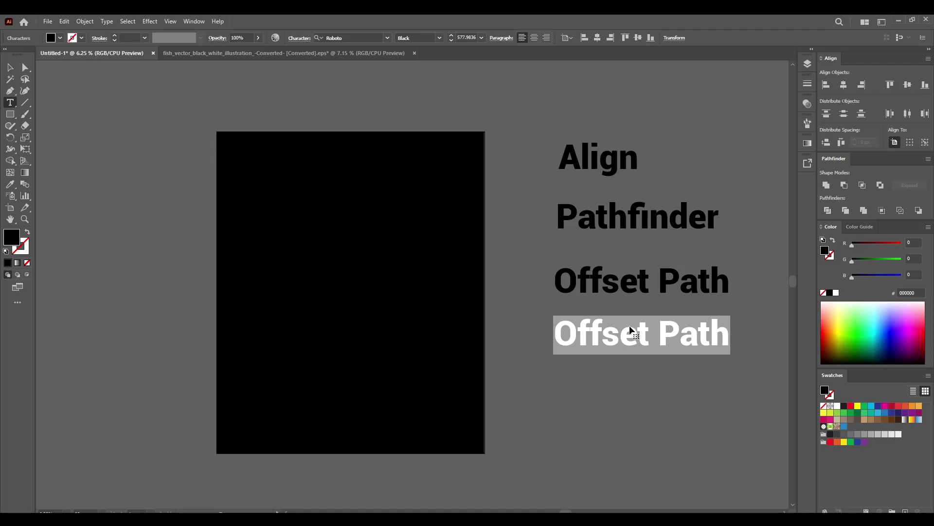
{"action": "key", "text": "BackSpace"}
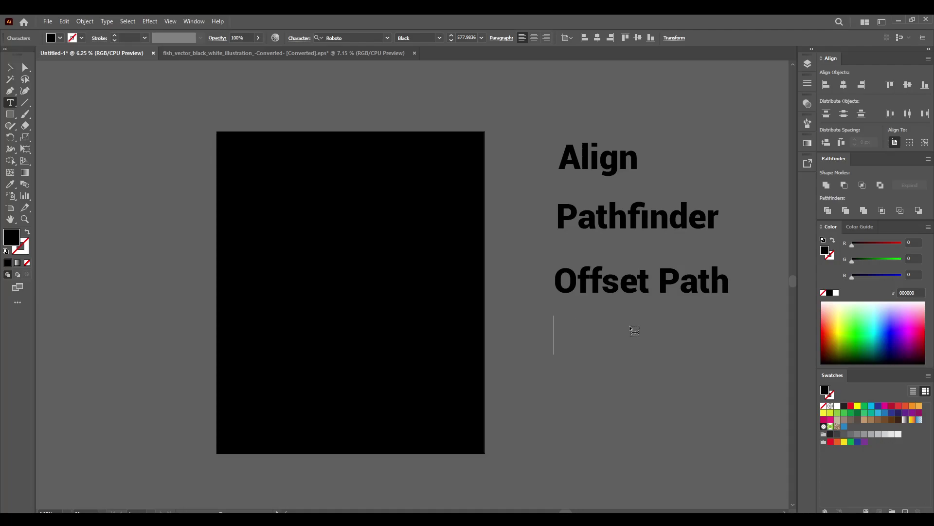
{"action": "type", "text": "Brush"}
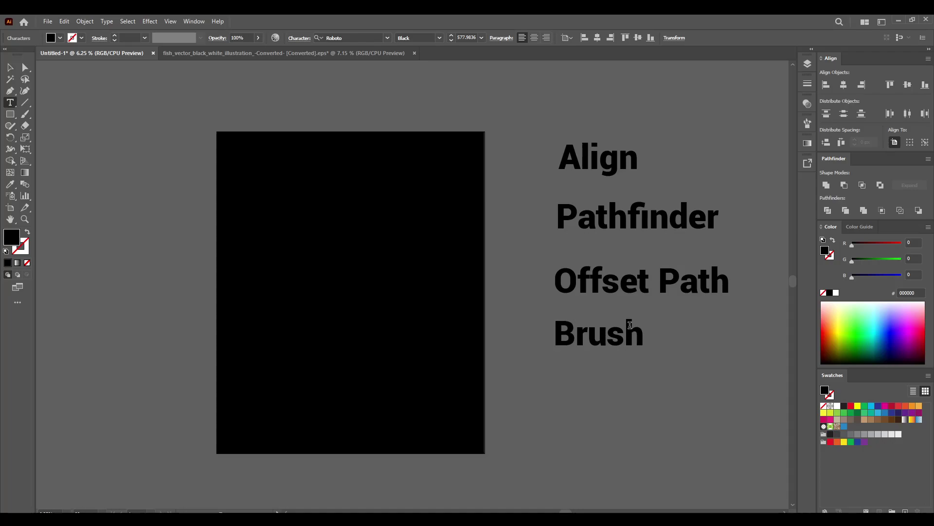
{"action": "type", "text": " Tool"}
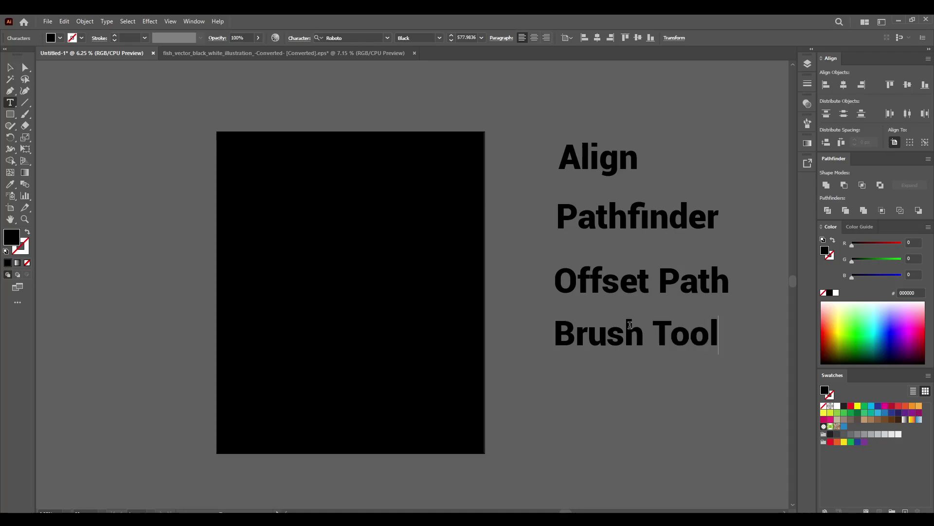
{"action": "key", "text": "Escape"}
Step: Copy Brush Tool below itself and retype the copy as 'Blend tool'
{"action": "left_click_drag", "start_coordinate": [594, 334], "coordinate": [600, 393]}
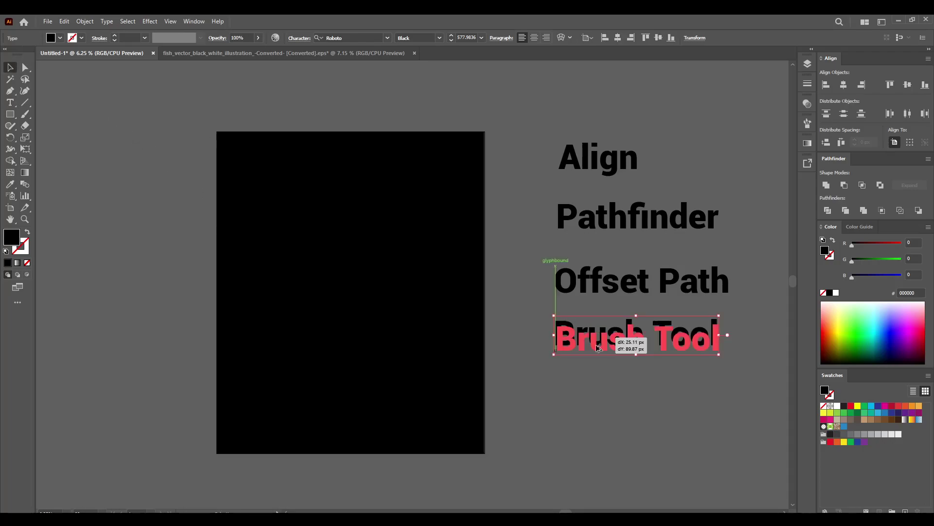
{"action": "triple_click", "coordinate": [600, 390]}
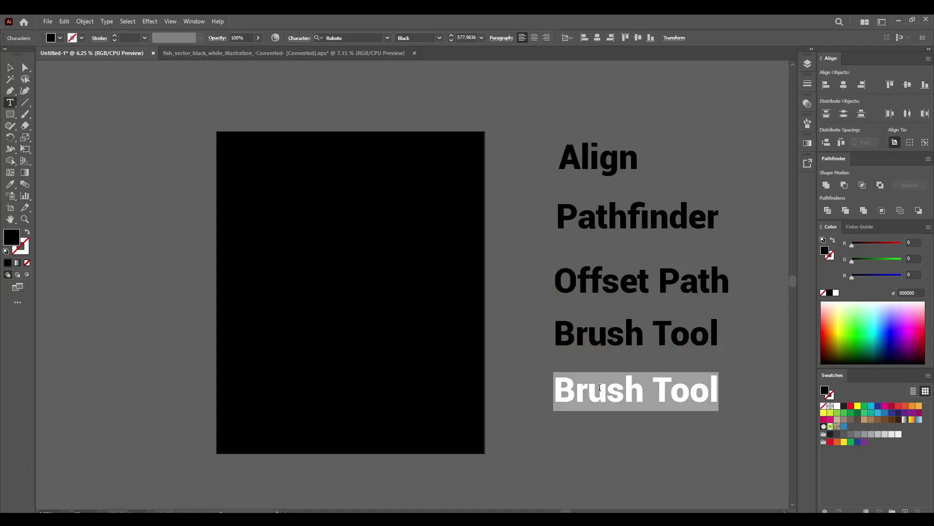
{"action": "type", "text": "Blend"}
{"action": "key", "text": "BackSpace"}
{"action": "type", "text": "nd "}
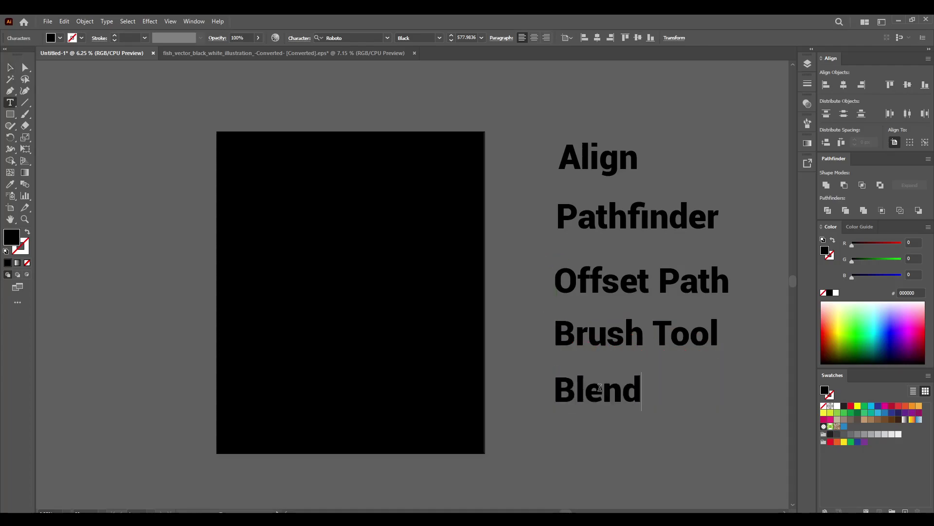
{"action": "type", "text": "tool"}
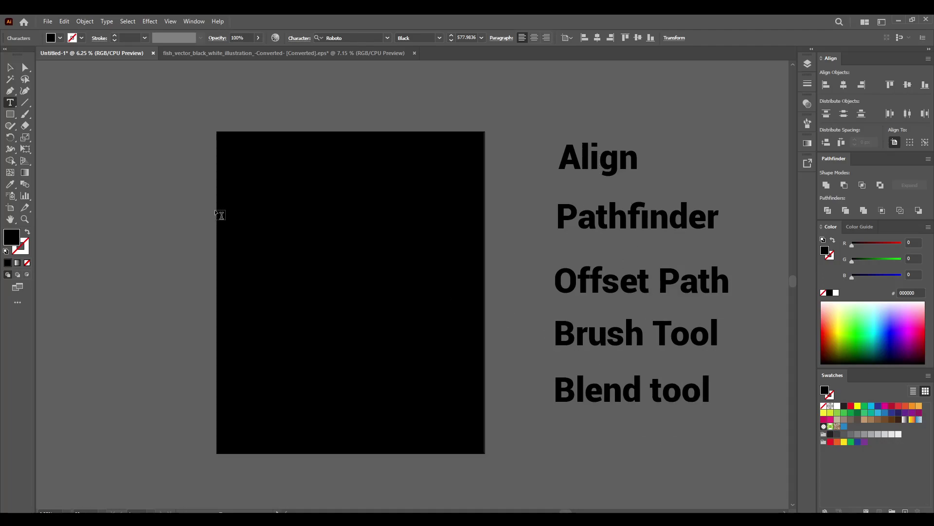
Step: Finish the Blend tool label, then select all five labels and shift them slightly left
{"action": "left_click", "coordinate": [14, 71]}
{"action": "left_click", "coordinate": [651, 148]}
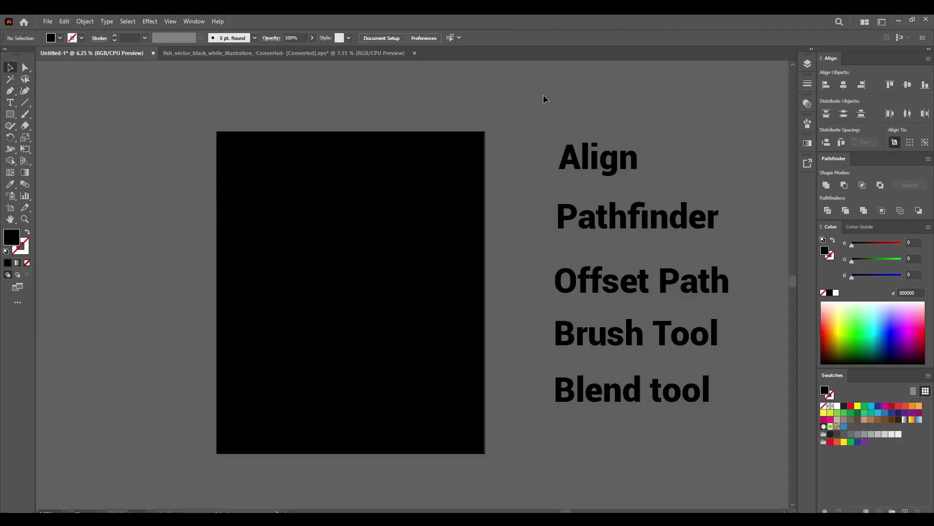
{"action": "left_click_drag", "start_coordinate": [547, 98], "coordinate": [770, 484]}
{"action": "left_click", "coordinate": [749, 472]}
{"action": "left_click_drag", "start_coordinate": [580, 152], "coordinate": [582, 154]}
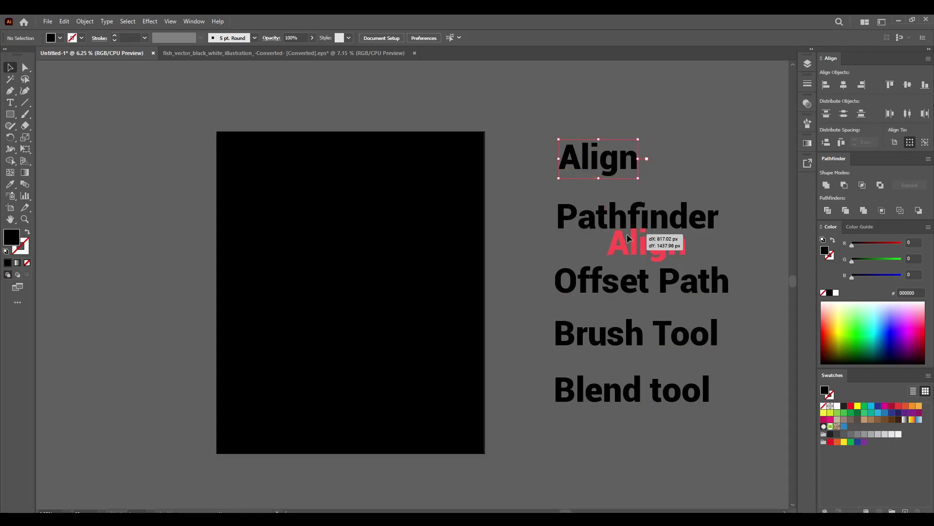
{"action": "mouse_move", "coordinate": [617, 398]}
{"action": "left_mouse_down"}
{"action": "mouse_move", "coordinate": [617, 432]}
{"action": "mouse_move", "coordinate": [605, 429]}
{"action": "left_mouse_up"}
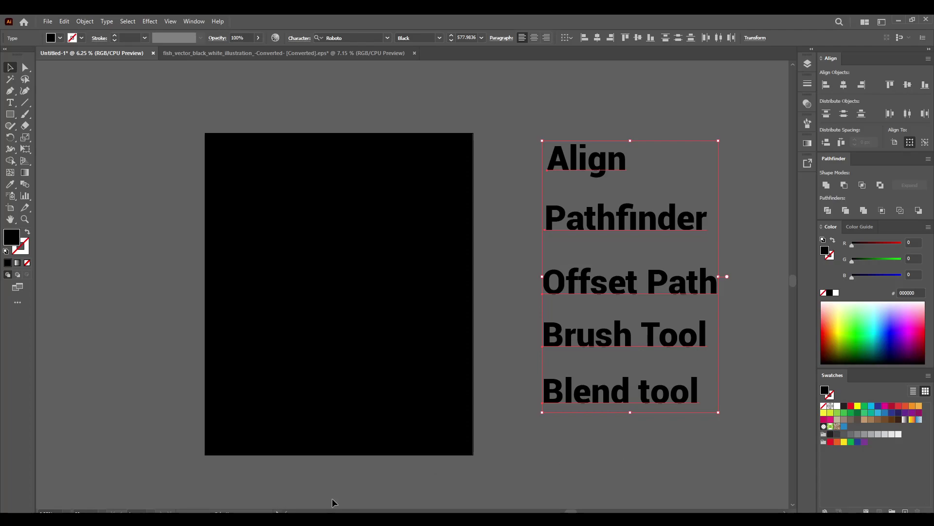
Step: Switch to Chrome's YouTube tab and scroll down the Adobe Illustrator Bangla Tutorial playlist
{"action": "left_click", "coordinate": [315, 474]}
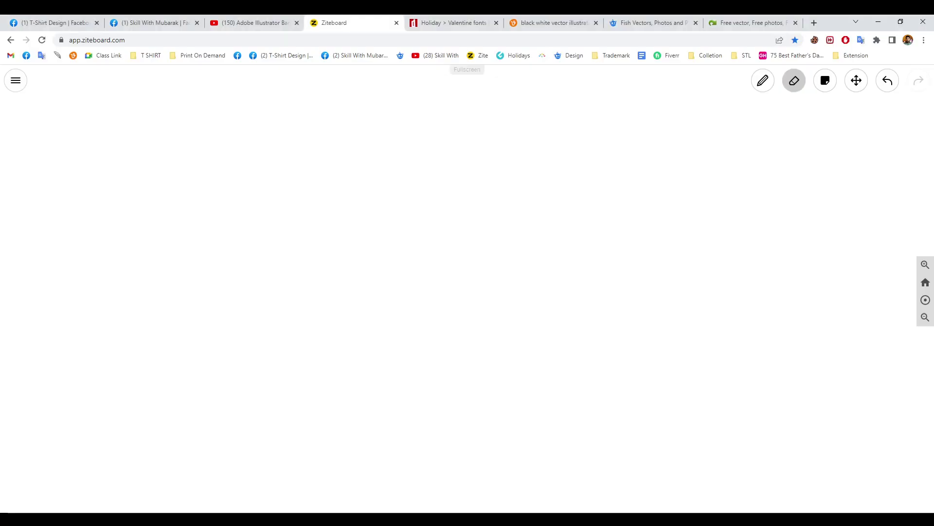
{"action": "left_click", "coordinate": [239, 18]}
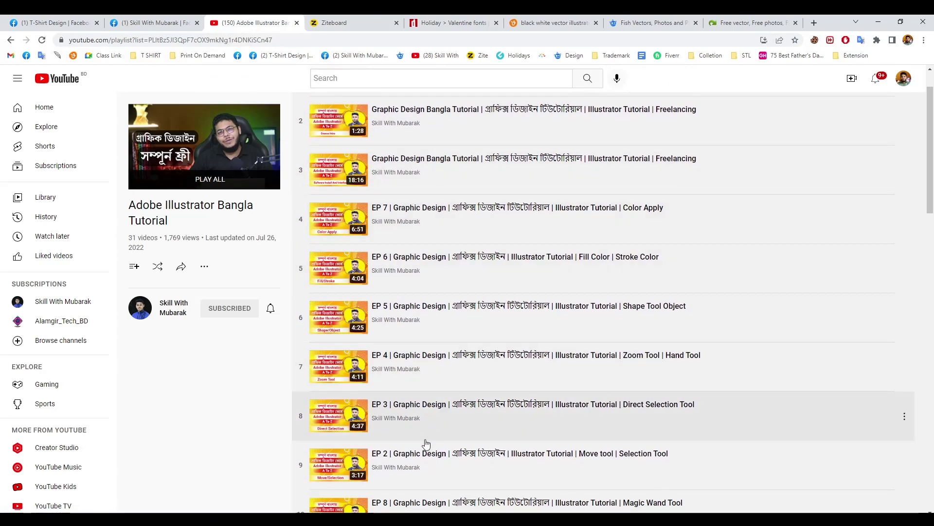
{"action": "scroll", "coordinate": [571, 319], "scroll_direction": "down", "scroll_amount": 2}
{"action": "scroll", "coordinate": [642, 317], "scroll_direction": "down", "scroll_amount": 4}
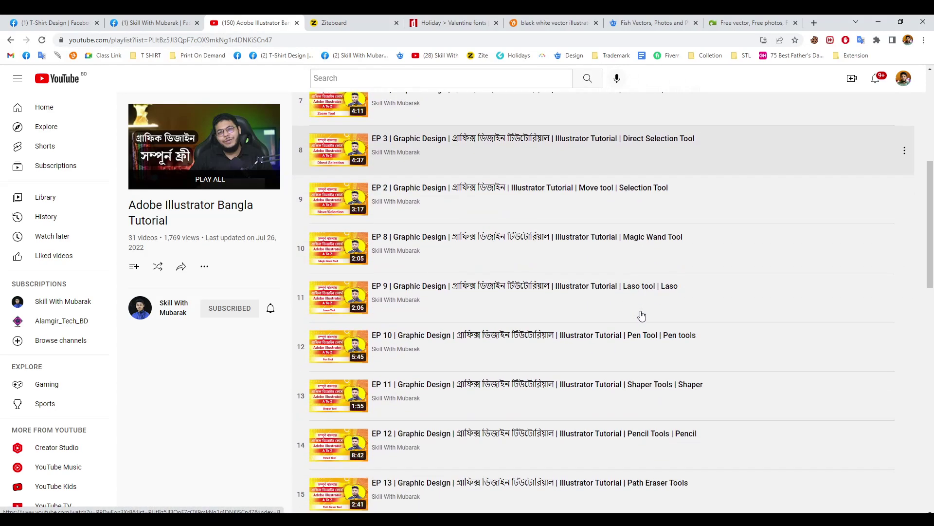
{"action": "scroll", "coordinate": [658, 442], "scroll_direction": "down", "scroll_amount": 4}
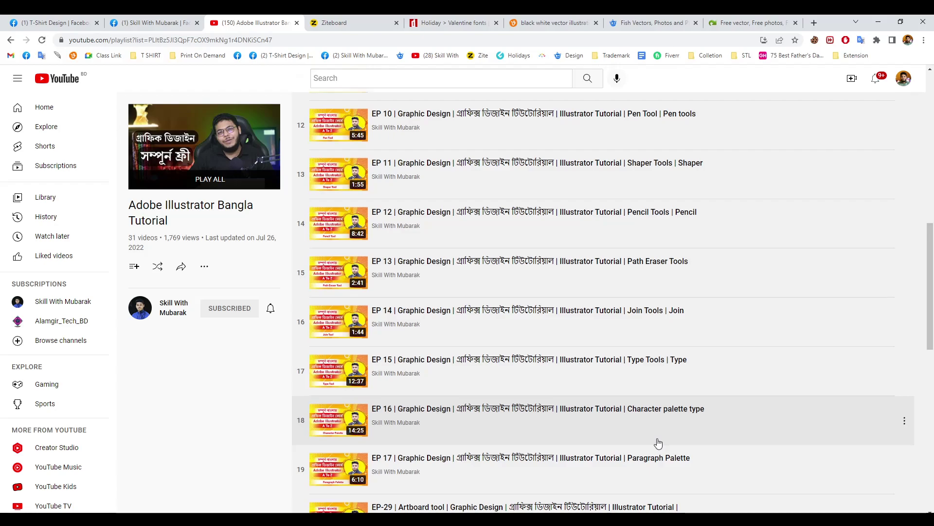
{"action": "scroll", "coordinate": [657, 438], "scroll_direction": "down", "scroll_amount": 2}
Step: Scroll through the 31-video playlist, then return to the channel's Playlists page
{"action": "scroll", "coordinate": [642, 328], "scroll_direction": "down", "scroll_amount": 2}
{"action": "scroll", "coordinate": [670, 361], "scroll_direction": "down", "scroll_amount": 1}
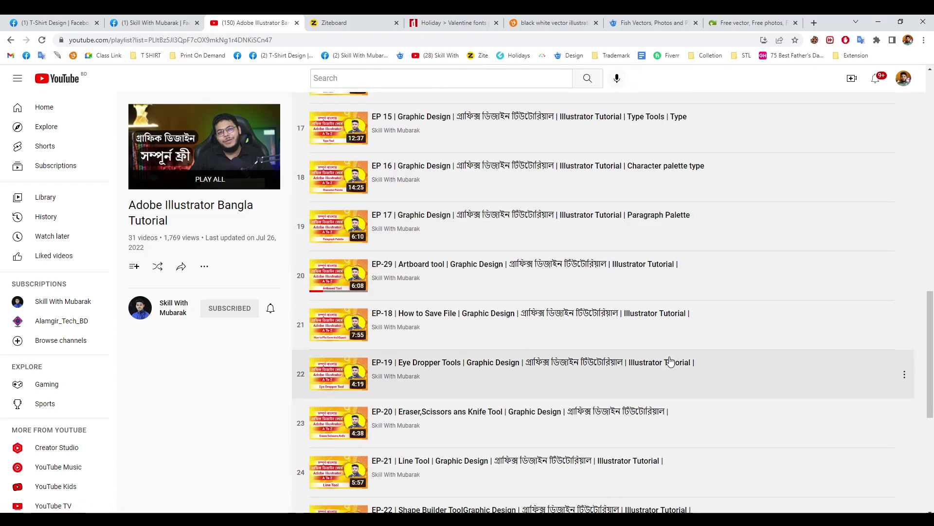
{"action": "scroll", "coordinate": [670, 361], "scroll_direction": "down", "scroll_amount": 3}
{"action": "scroll", "coordinate": [578, 348], "scroll_direction": "up", "scroll_amount": 4}
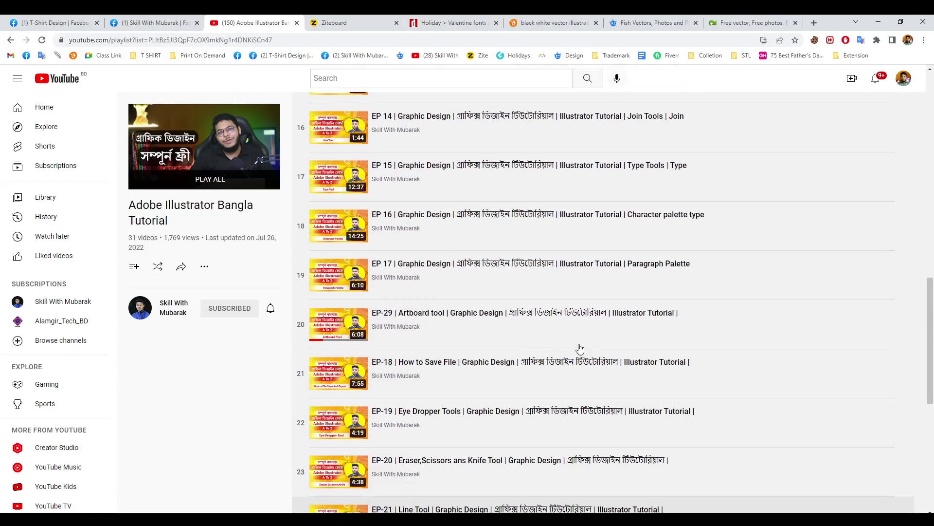
{"action": "scroll", "coordinate": [579, 349], "scroll_direction": "up", "scroll_amount": 4}
{"action": "scroll", "coordinate": [564, 346], "scroll_direction": "up", "scroll_amount": 4}
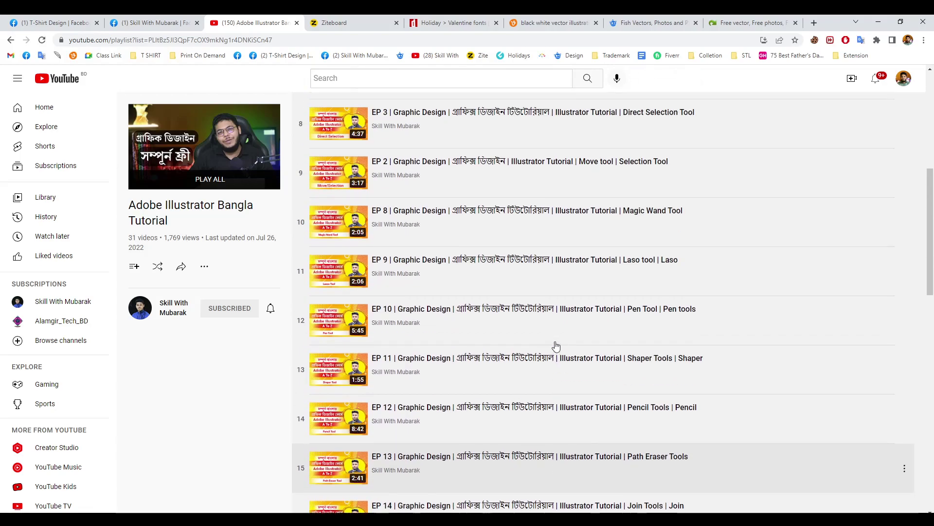
{"action": "left_click", "coordinate": [10, 40]}
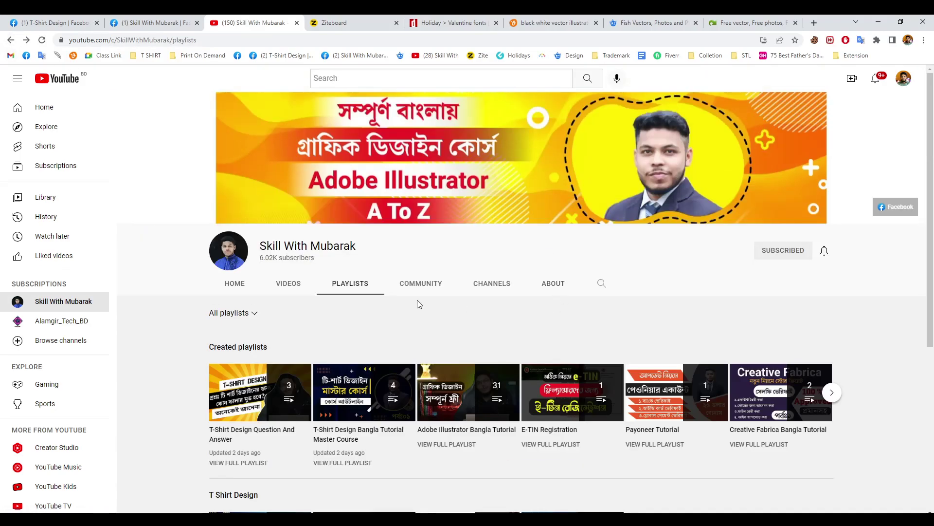
Step: Open the 69-video T-Shirt Design Crash Course playlist and scroll down to Parts 6–14
{"action": "scroll", "coordinate": [480, 316], "scroll_direction": "down", "scroll_amount": 1}
{"action": "scroll", "coordinate": [800, 406], "scroll_direction": "down", "scroll_amount": 2}
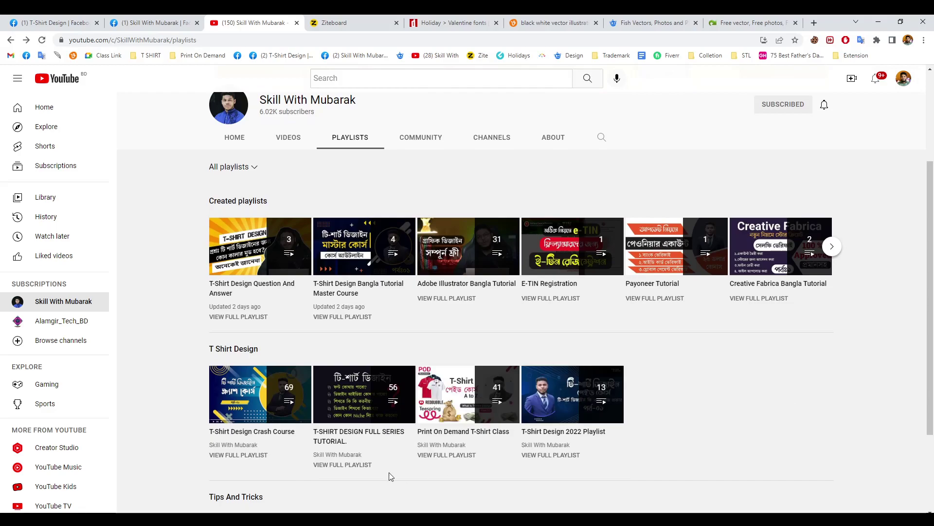
{"action": "left_click", "coordinate": [249, 457]}
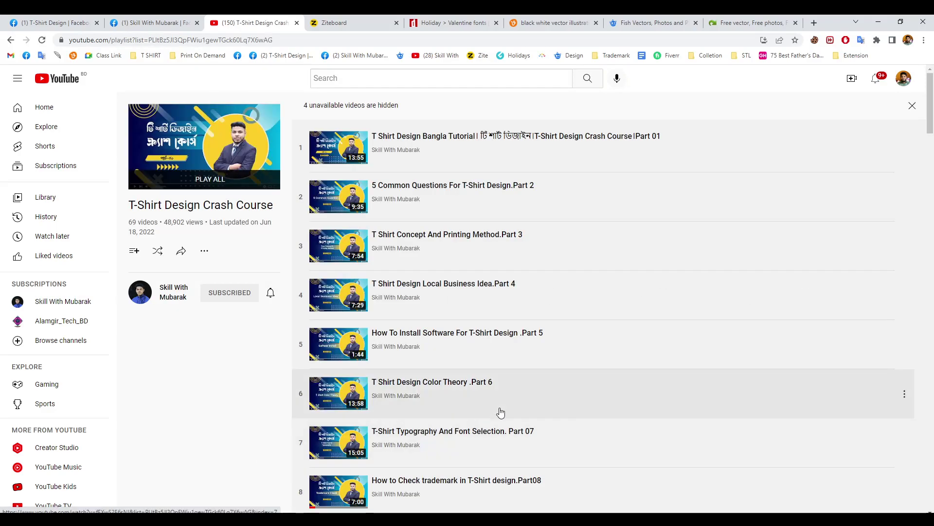
{"action": "scroll", "coordinate": [501, 411], "scroll_direction": "down", "scroll_amount": 2}
{"action": "scroll", "coordinate": [501, 412], "scroll_direction": "down", "scroll_amount": 2}
{"action": "scroll", "coordinate": [501, 411], "scroll_direction": "down", "scroll_amount": 2}
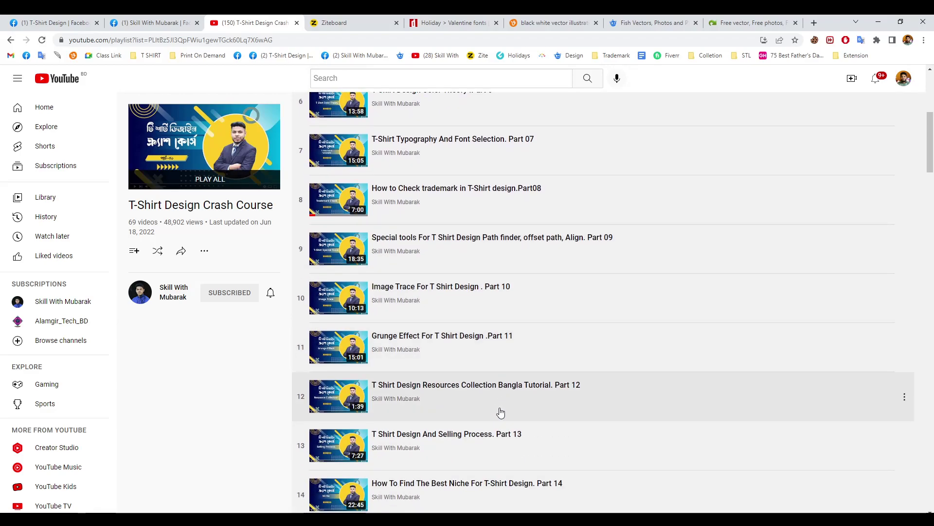